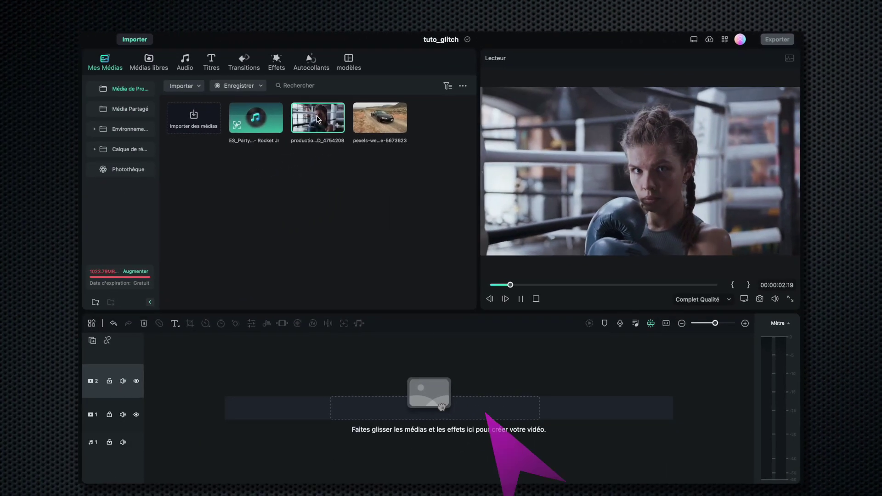
Step: Place the production ID_4754208 boxer clip at the start of video track 1 and again on video track 2
drag(317, 118, 151, 408)
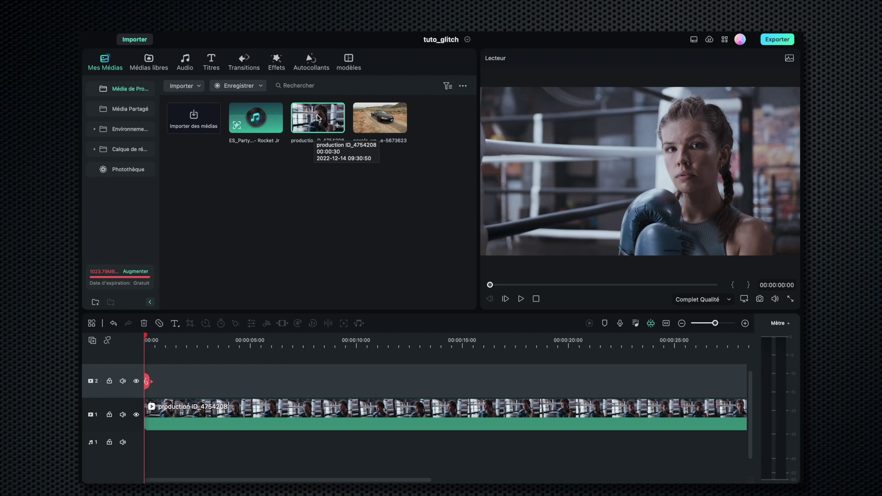
drag(317, 117, 164, 362)
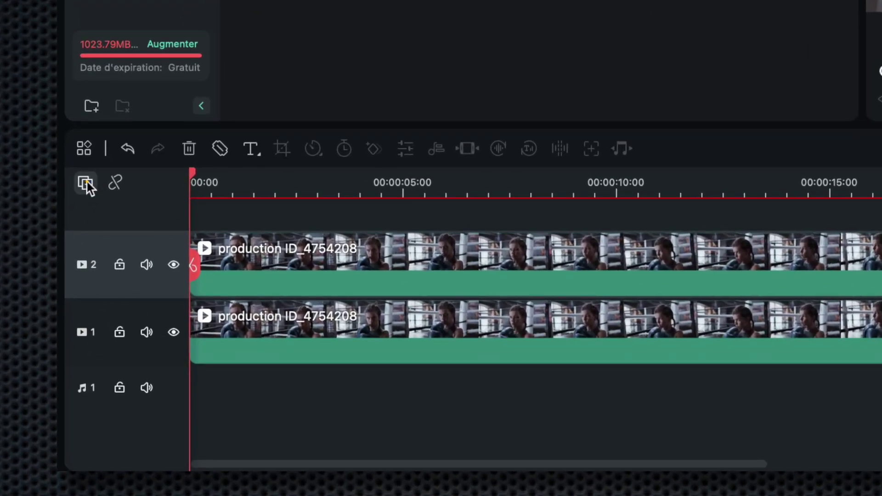
click(87, 184)
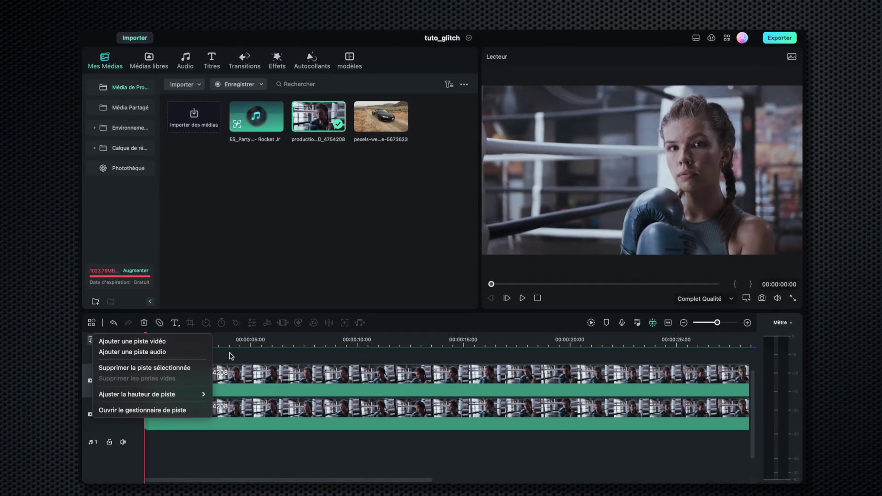
click(231, 356)
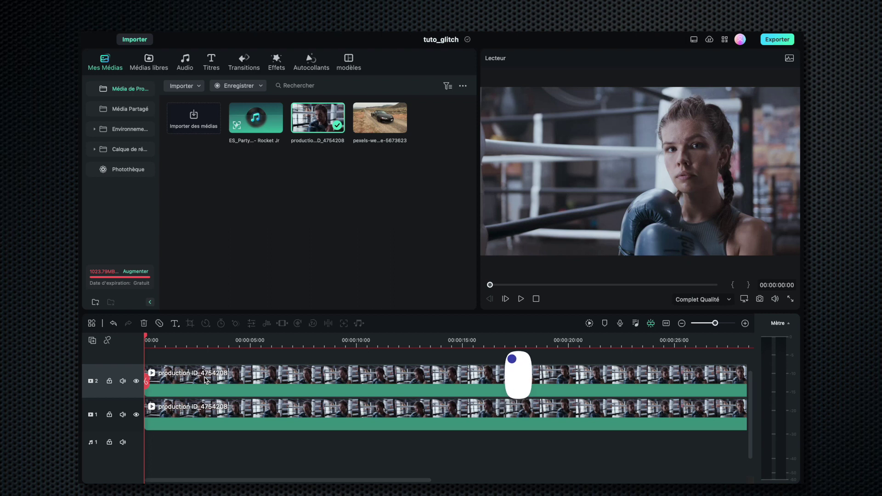
Step: Enable Découpe intelligente for the upper boxer clip on track 2 and open its cutout editor
double_click(204, 380)
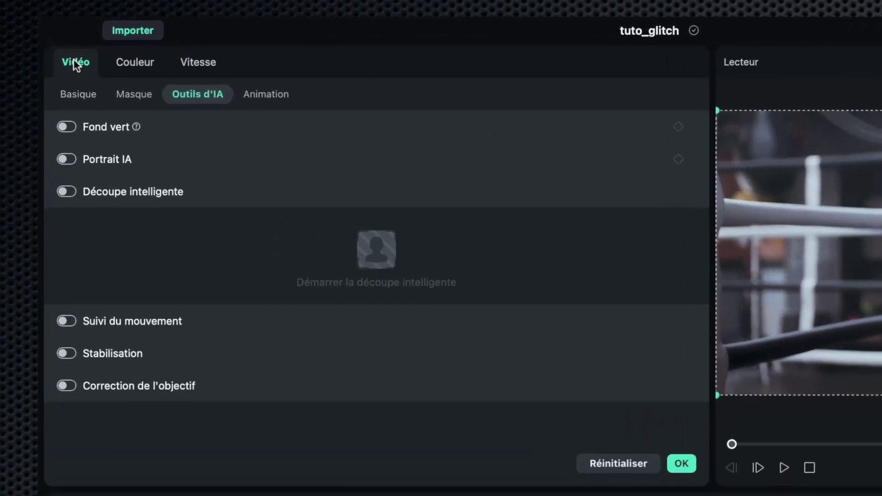
click(84, 61)
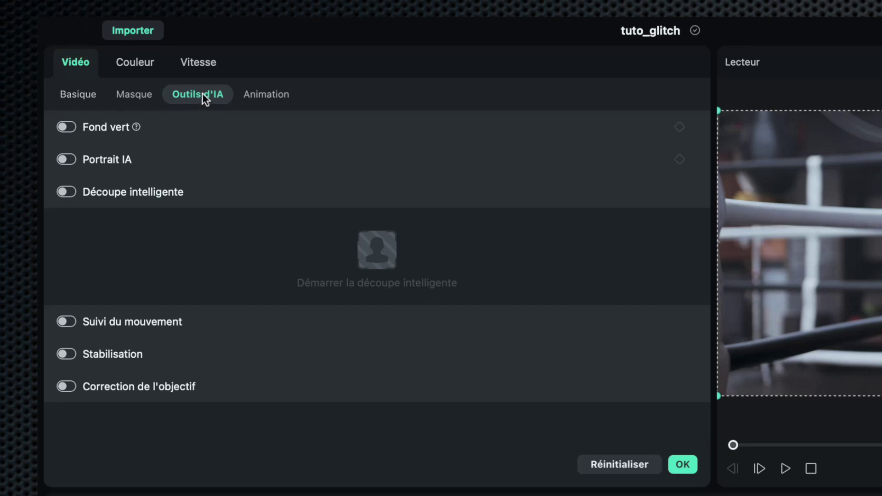
click(67, 191)
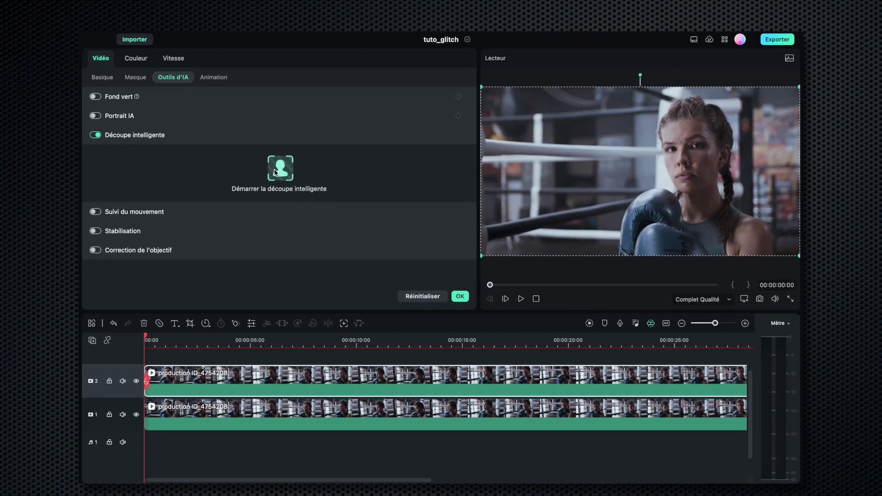
click(350, 234)
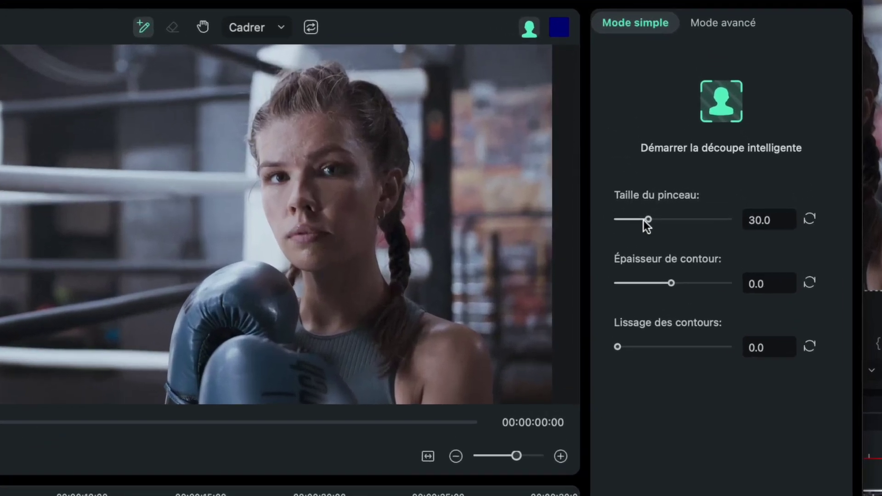
Step: Paint over the boxer with a brush size of 44 and start the smart cutout across the clip
mouse_move(648, 220)
mouse_down()
mouse_move(691, 215)
mouse_move(673, 223)
mouse_up()
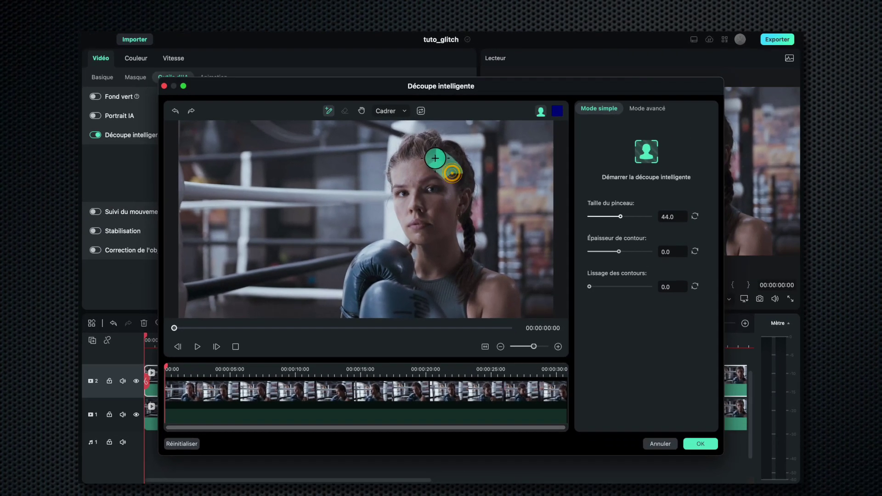
mouse_move(409, 173)
mouse_down()
mouse_move(422, 256)
mouse_move(380, 292)
mouse_move(442, 310)
mouse_move(484, 306)
mouse_move(485, 292)
mouse_move(420, 234)
mouse_move(411, 203)
mouse_up()
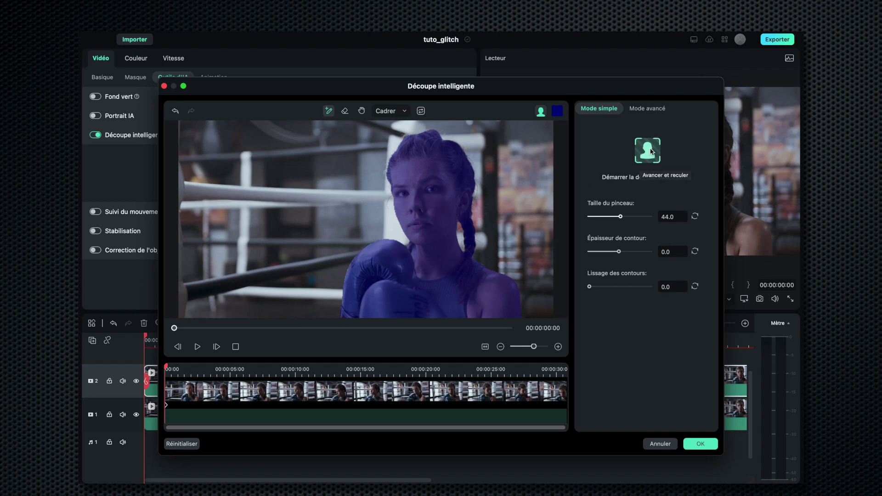
click(650, 151)
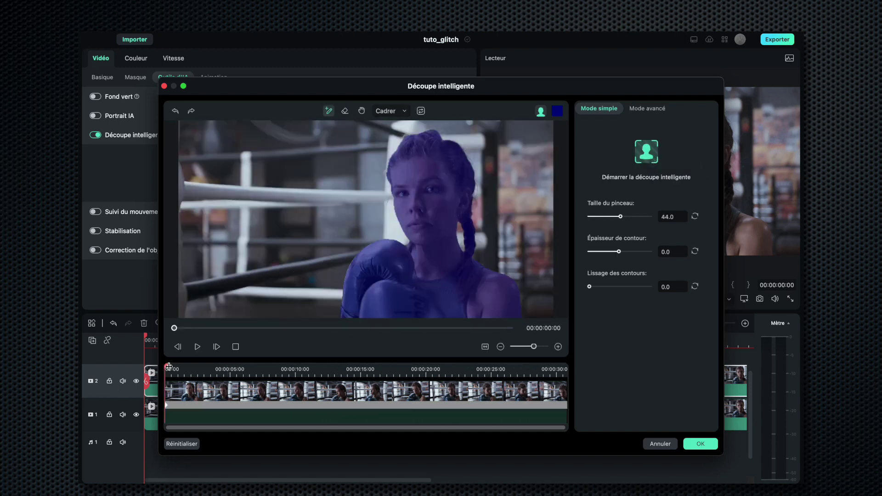
Step: Erase excess mask beside the boxer's head near the clip's end, including around 00:00:28:12, using a brush size of 14
mouse_move(165, 366)
mouse_down()
mouse_move(565, 368)
mouse_move(591, 389)
mouse_up()
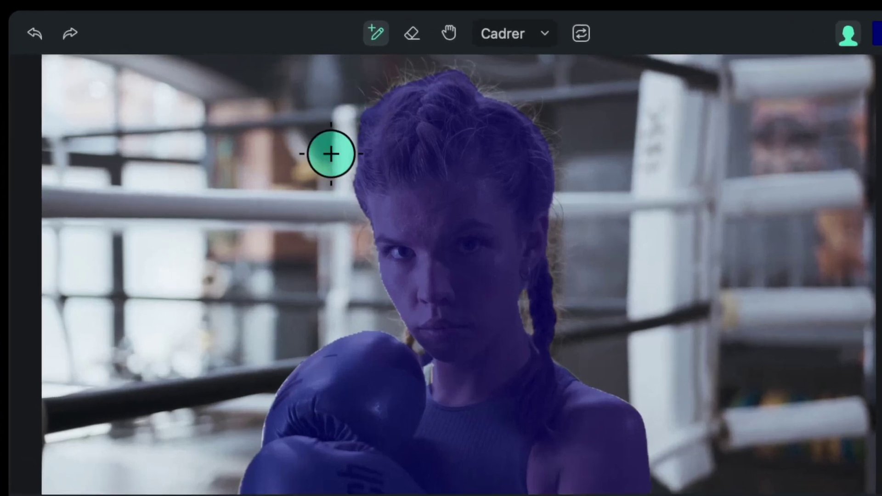
click(410, 32)
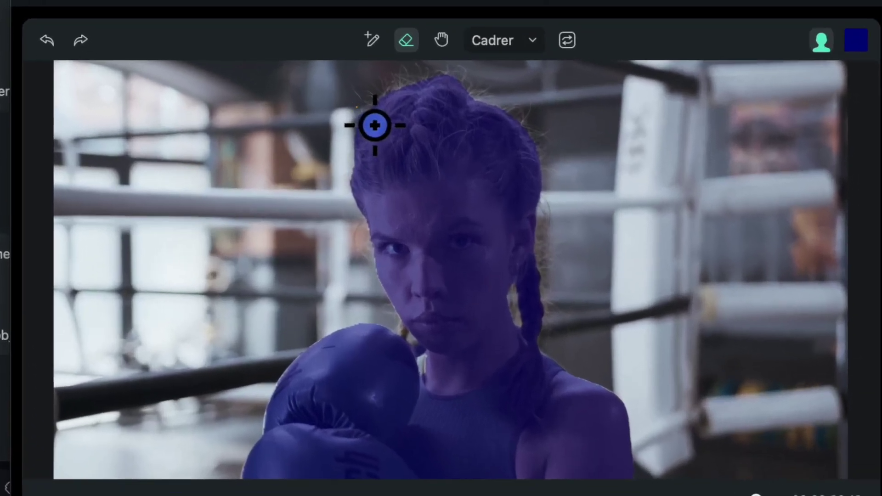
click(321, 143)
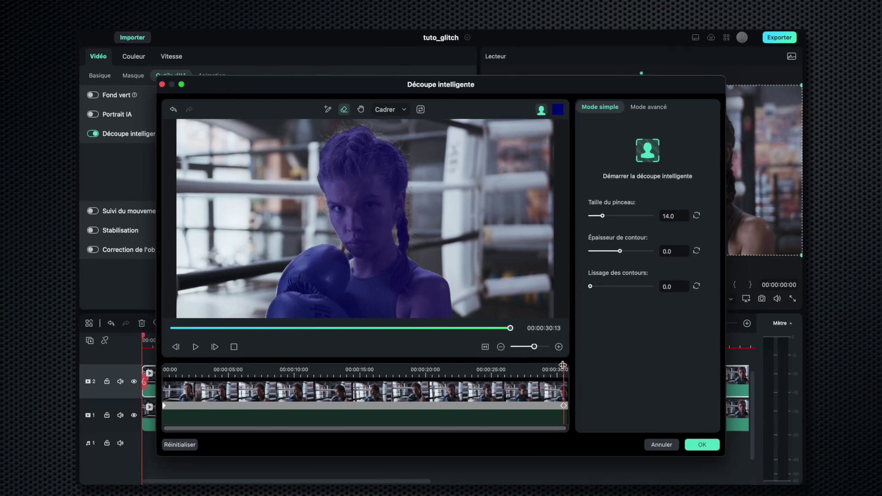
drag(608, 386, 603, 387)
drag(559, 366, 535, 373)
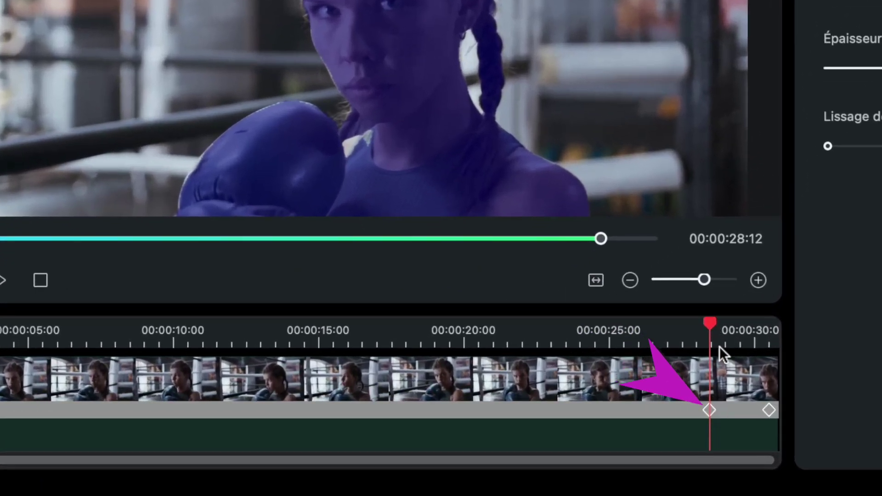
Step: Review the mask through the clip and set the contour smoothing (Lissage des contours) to 2.9
drag(708, 320, 0, 331)
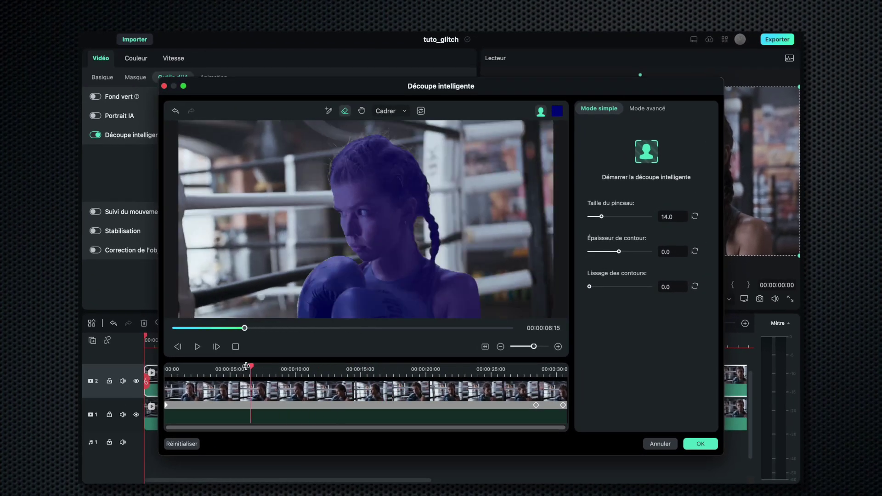
drag(190, 369, 528, 368)
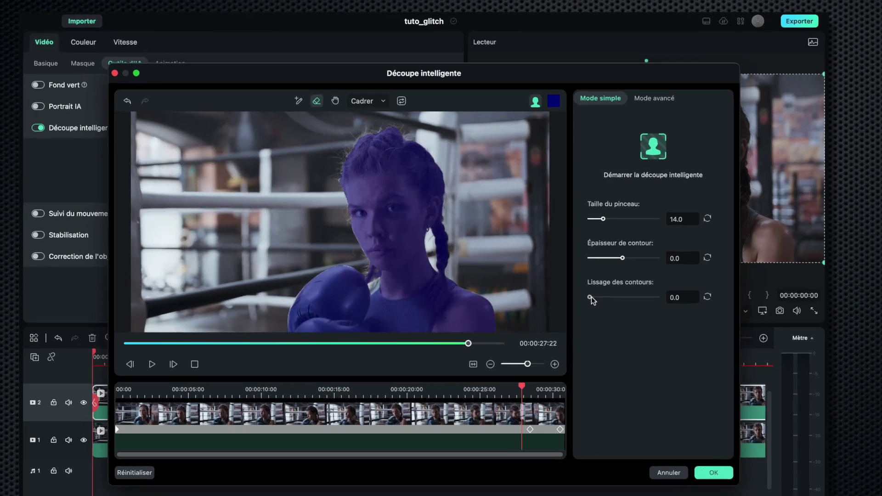
drag(591, 287, 627, 286)
drag(672, 390, 605, 382)
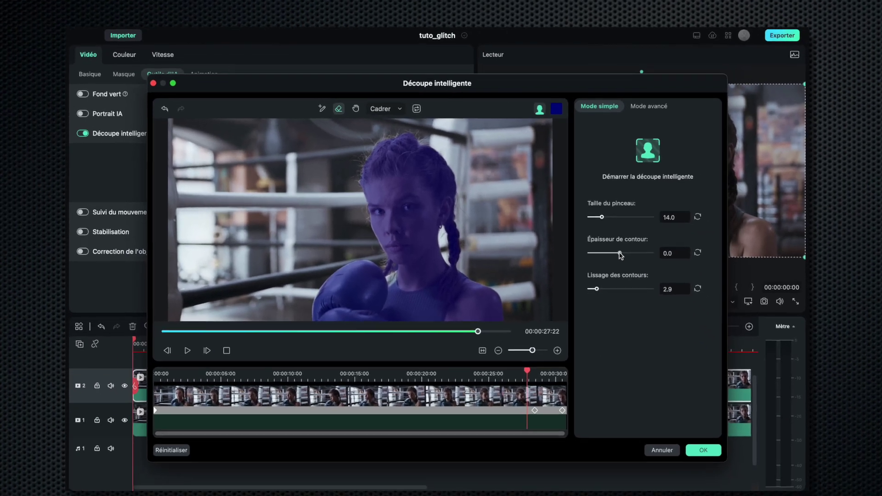
Step: Try contour thickness (Épaisseur de contour) values of 3.1 and -3.4 on the mask, and reset the setting
click(619, 254)
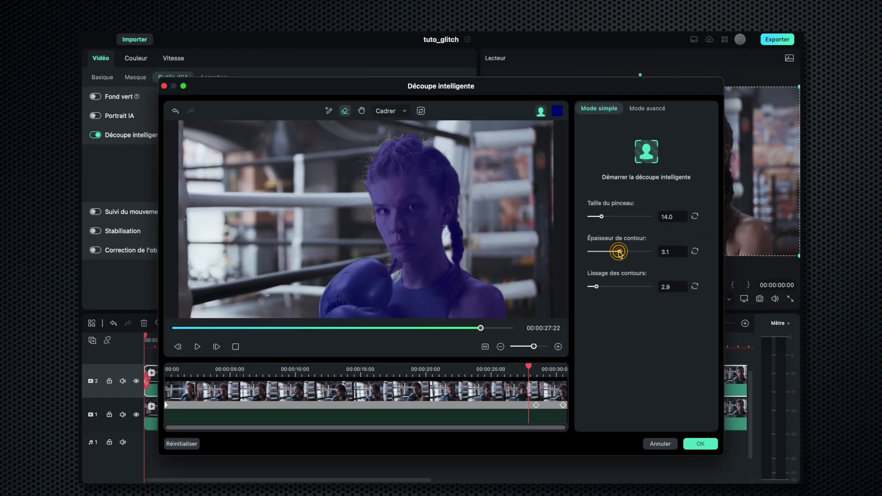
mouse_move(620, 254)
mouse_down()
mouse_move(612, 254)
mouse_move(634, 254)
mouse_move(617, 255)
mouse_up()
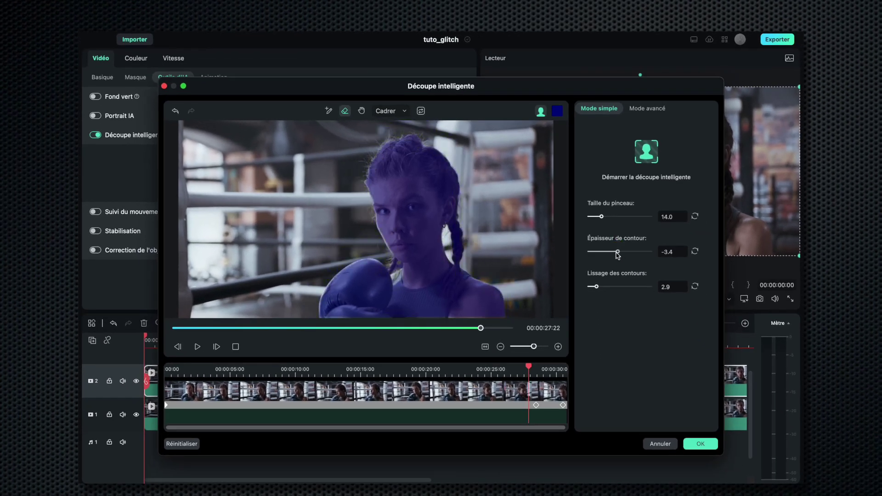
click(695, 252)
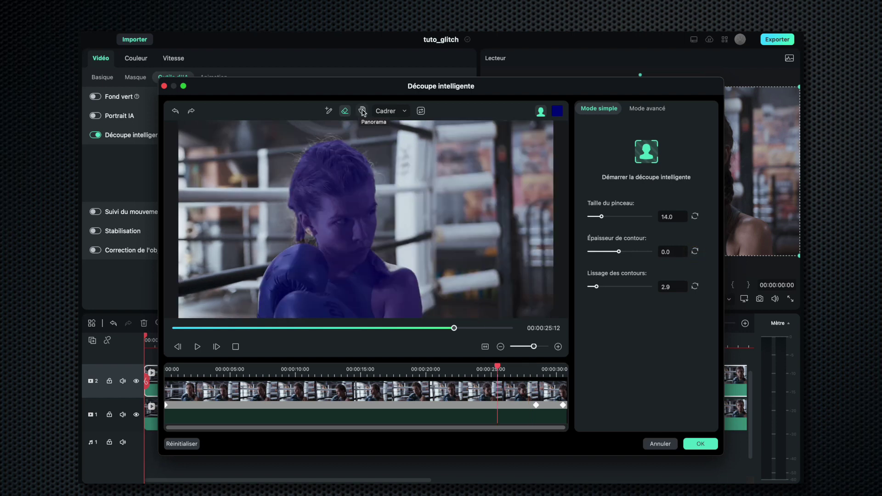
Step: Apply the smart cutout, check it with video track 1 temporarily hidden, and confirm the clip settings
click(699, 444)
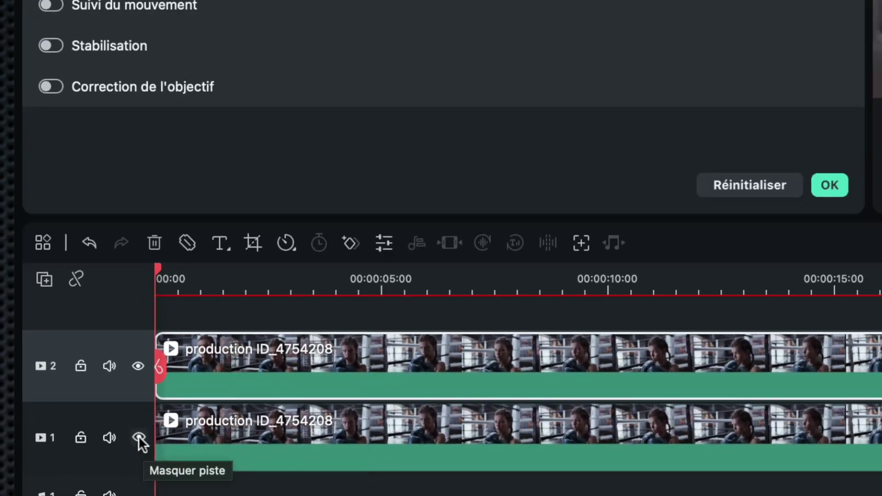
click(138, 445)
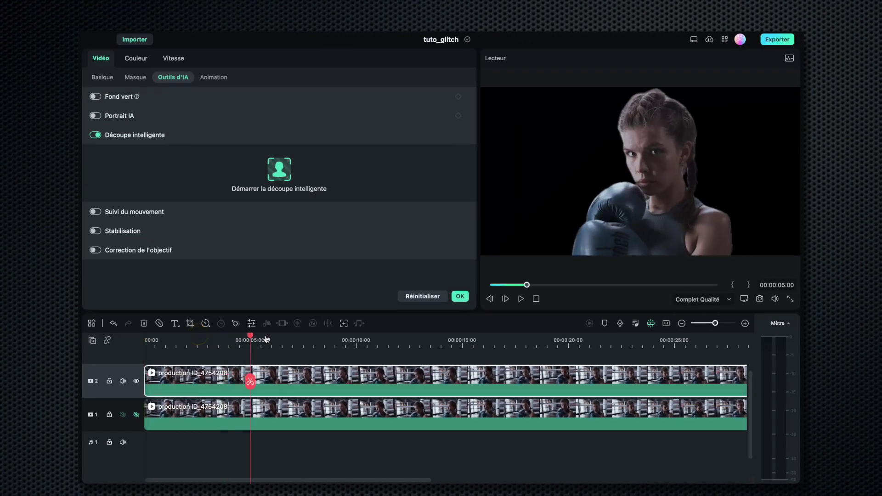
drag(267, 339, 122, 351)
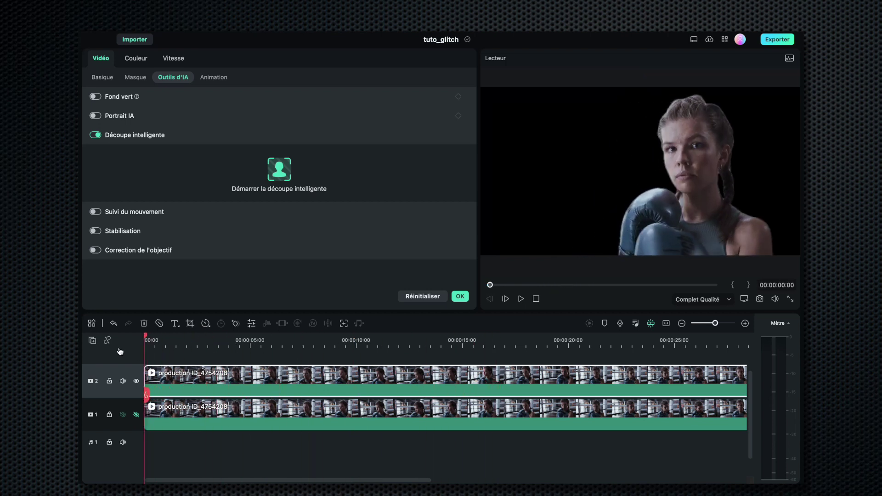
click(136, 414)
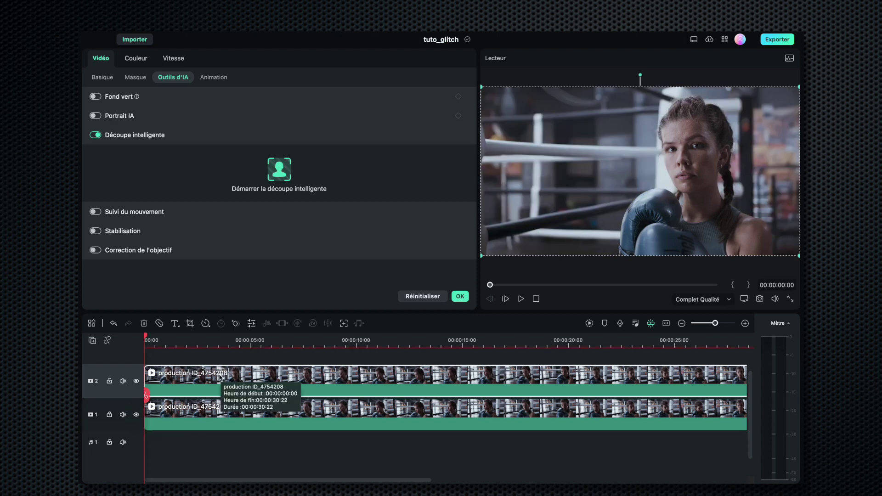
click(460, 296)
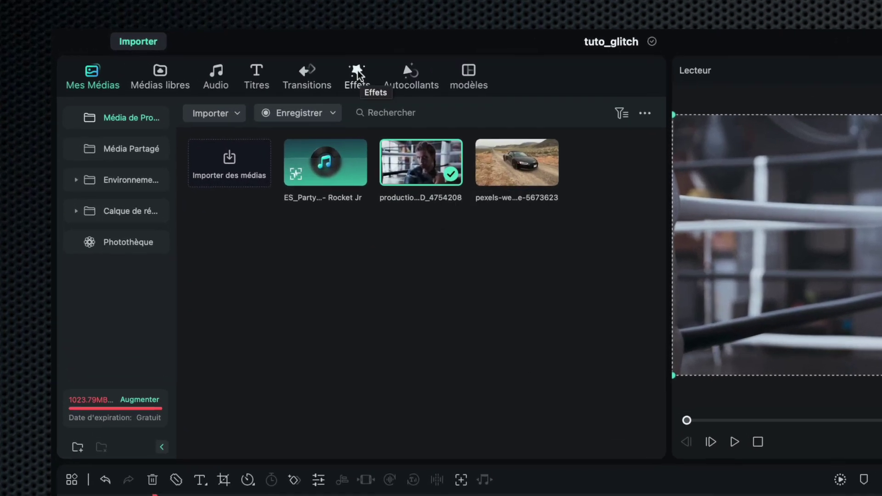
Step: Search the effects for "glitch", apply Glitch Dispersion to the cutout clip on track 2, and preview it
click(277, 58)
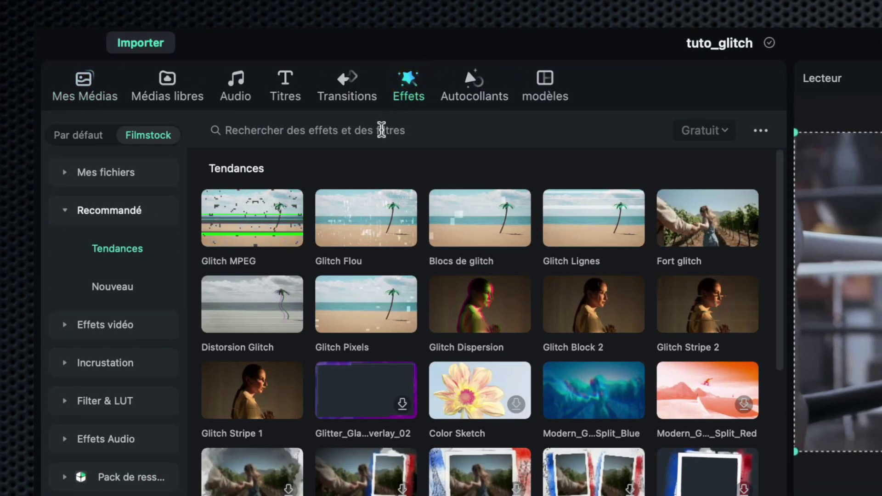
click(380, 130)
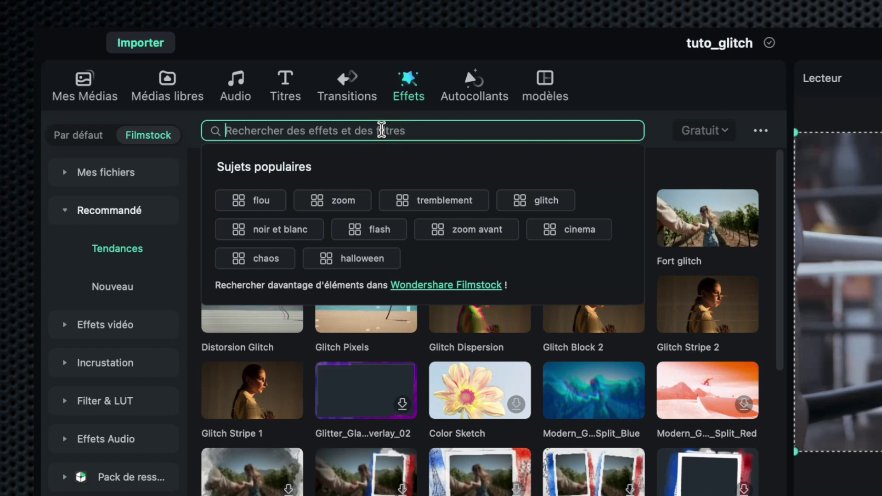
text(glitch)
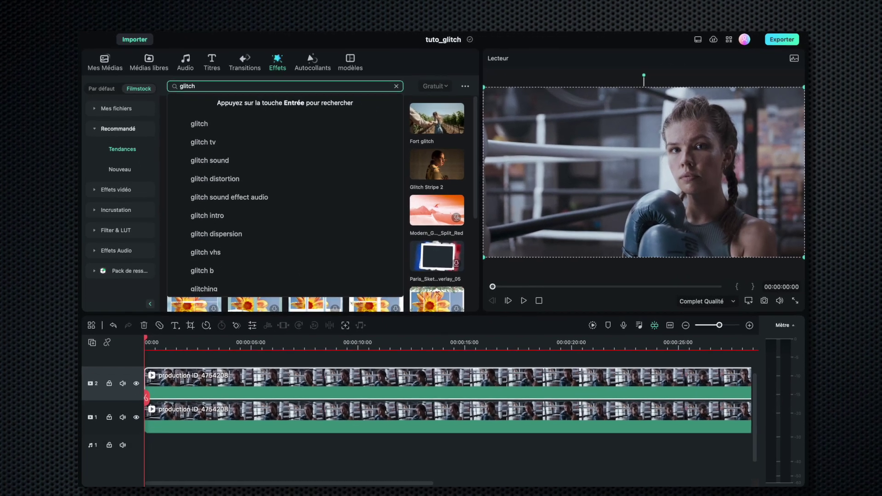
key(Return)
mouse_move(237, 160)
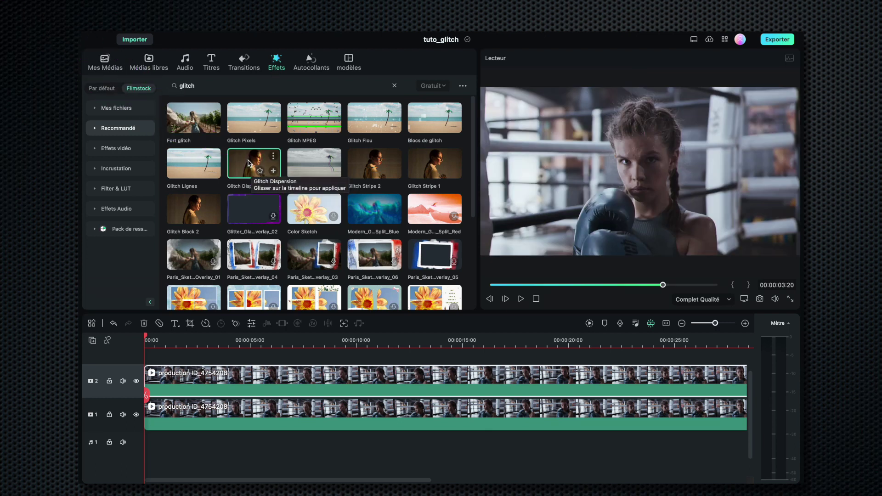
drag(248, 161, 220, 377)
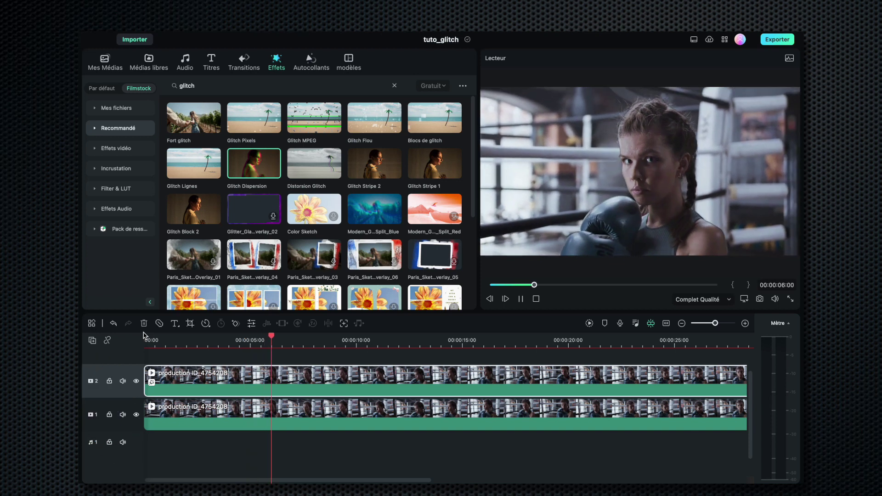
key(space)
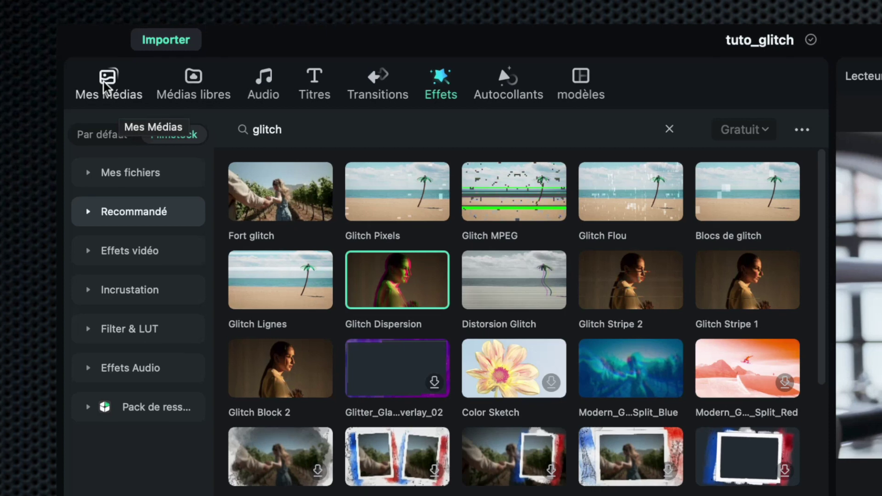
Step: Import the audio file ES_Sin Razon - El Equipo Del Norte.wav from Téléchargements into the project media
click(104, 62)
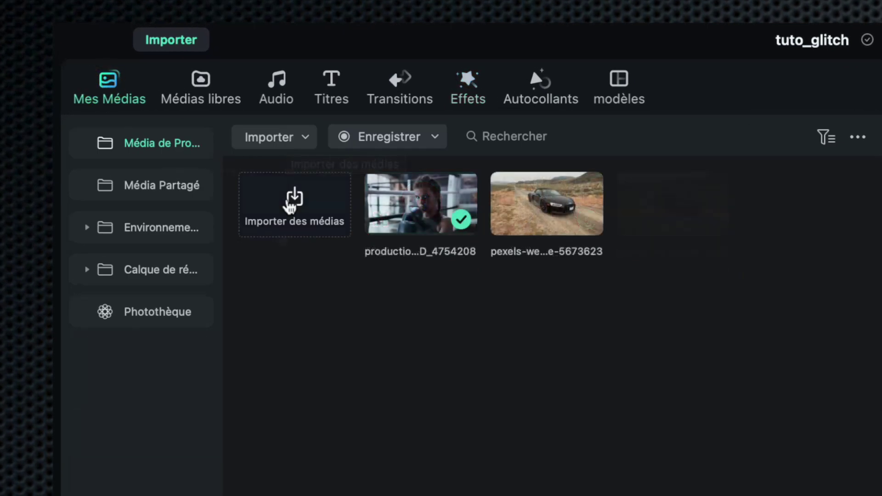
click(289, 206)
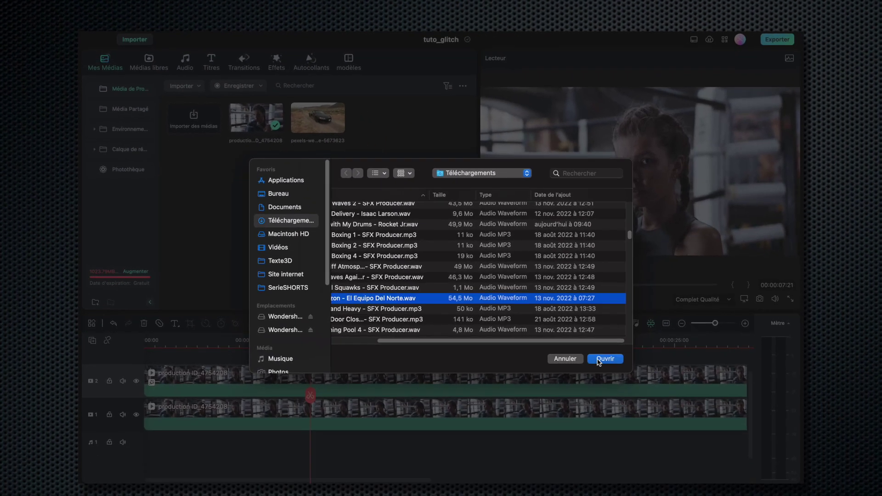
click(604, 359)
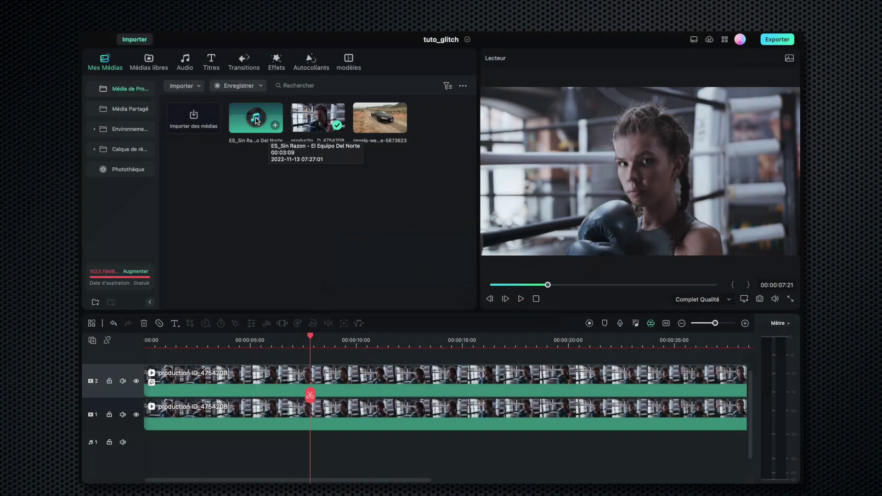
Step: Run beat detection (Détection de rythme) on the ES_Sin Razon audio file and place it at the start of audio track 1
click(252, 118)
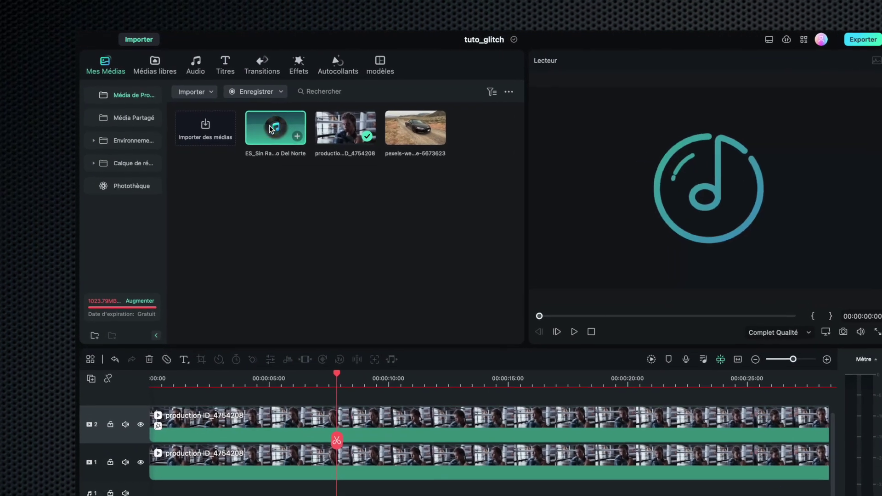
right_click(291, 140)
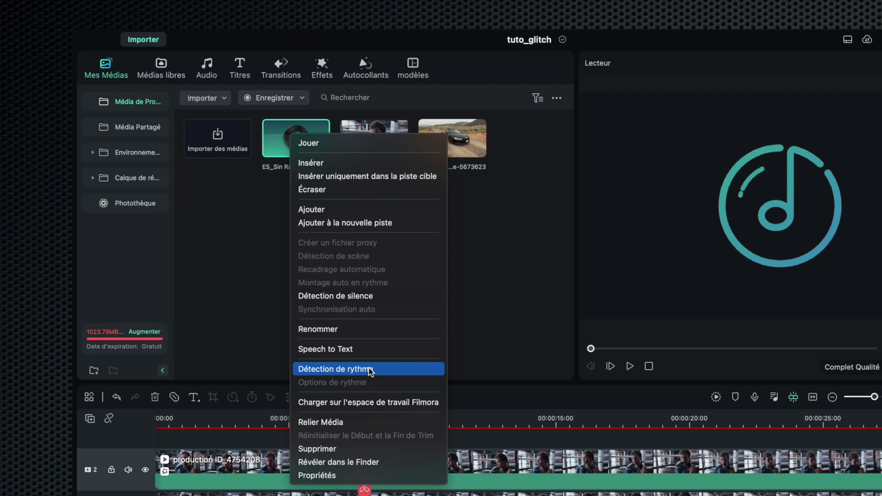
click(370, 370)
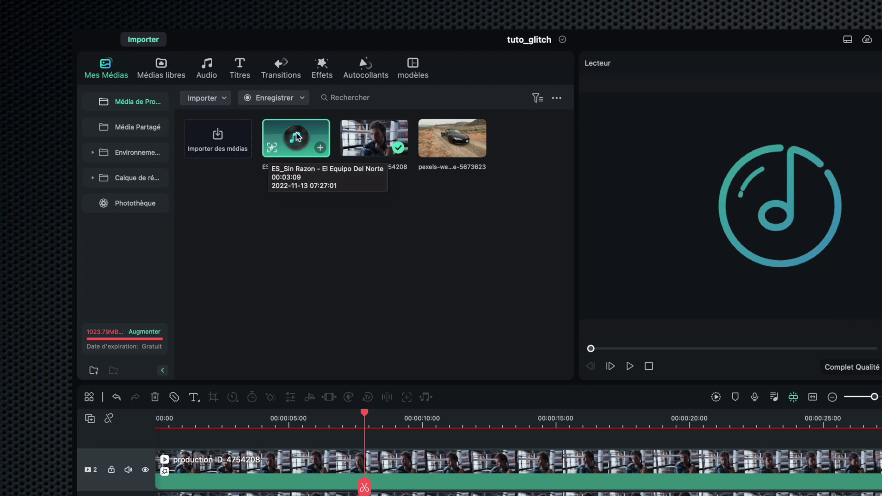
drag(296, 135, 158, 495)
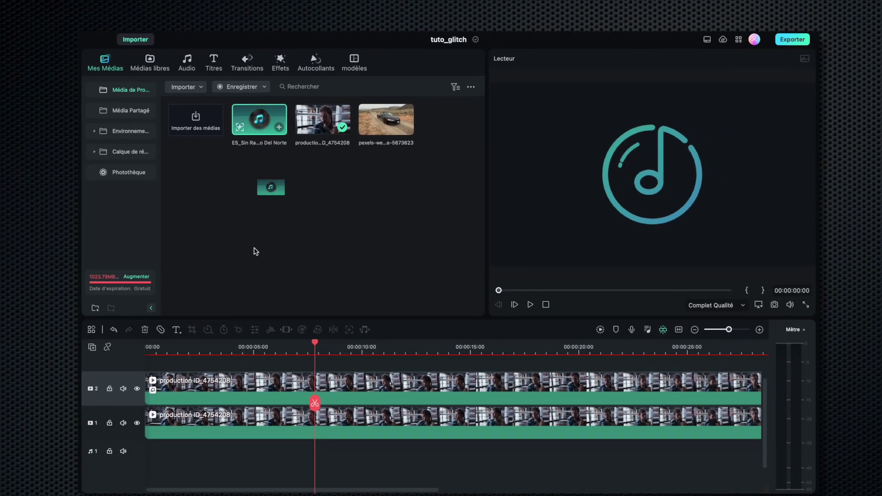
drag(146, 440, 148, 439)
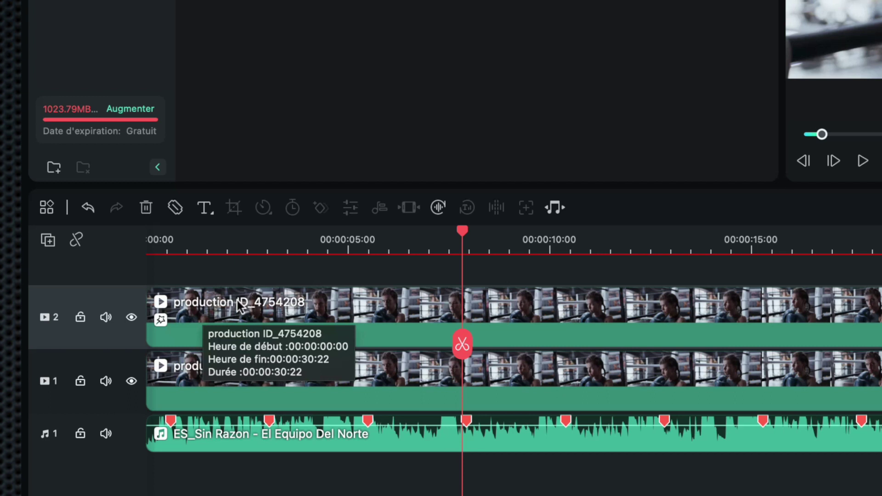
Step: Split the cutout boxer clip on video track 2 into many short segments along its length, around the music's beat markers
click(175, 207)
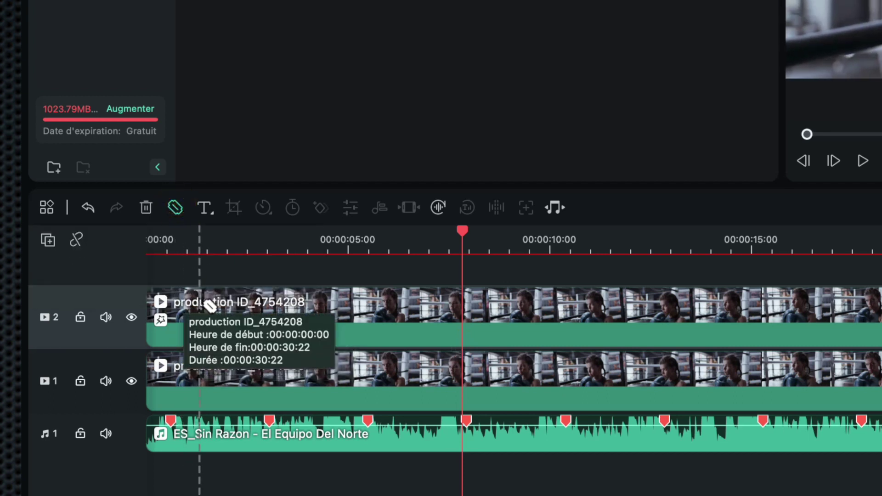
click(210, 306)
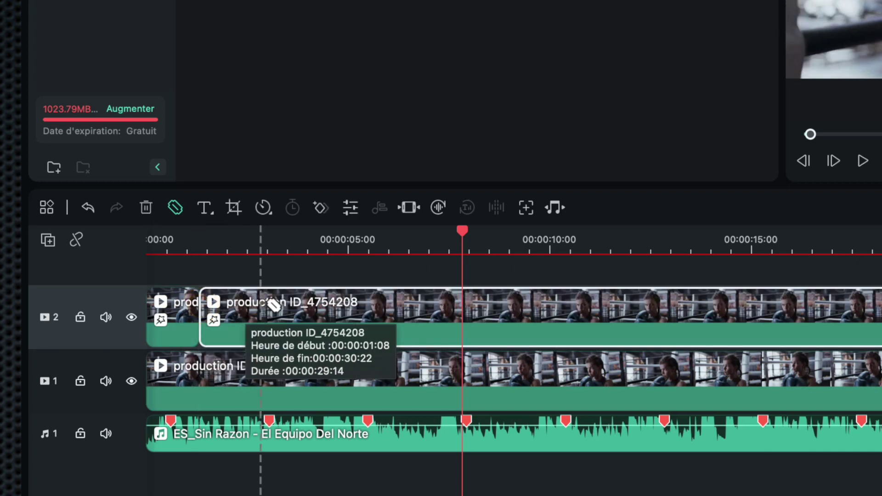
click(279, 306)
click(336, 306)
click(380, 305)
click(441, 305)
click(478, 305)
click(577, 306)
click(730, 306)
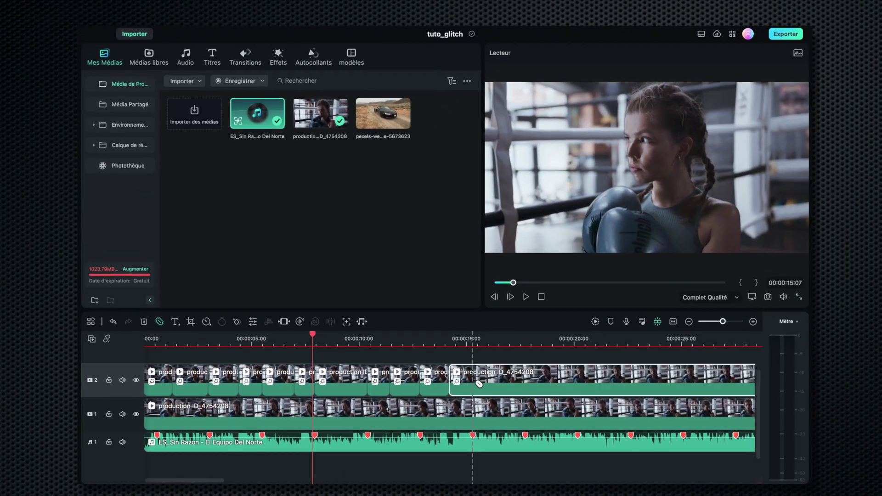
click(476, 383)
click(529, 384)
click(551, 384)
click(581, 383)
click(610, 383)
click(662, 384)
click(687, 384)
click(702, 384)
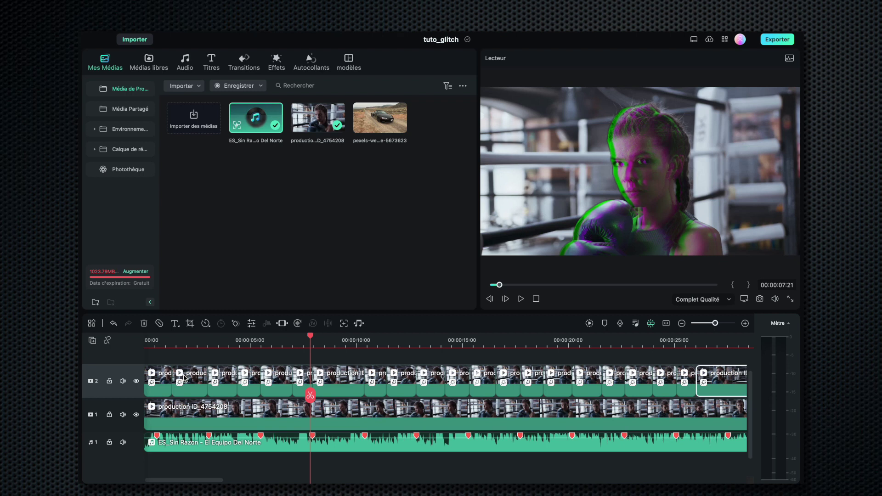
Step: Delete the alternate segments between the beats from the boxer clip on track 2, and play the sequence from the start
click(188, 383)
key(Delete)
click(248, 383)
key(Delete)
click(302, 383)
key(Delete)
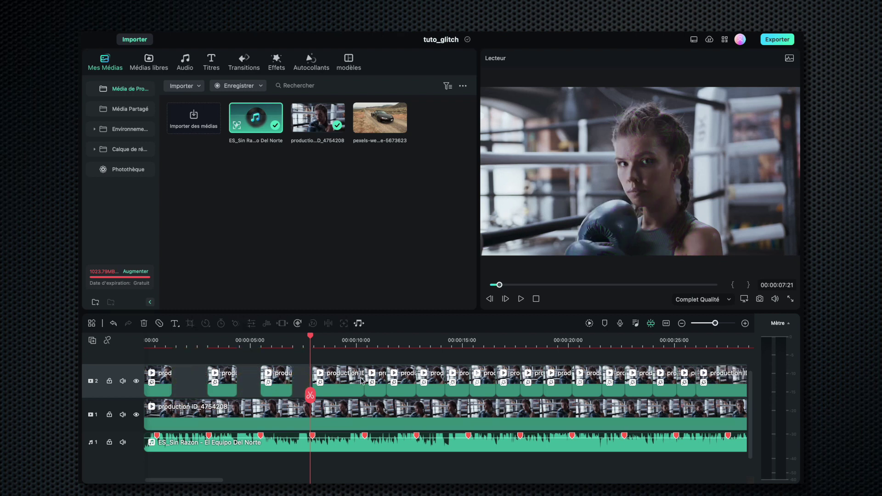
click(532, 383)
key(Delete)
click(587, 384)
key(Delete)
click(639, 383)
key(Delete)
click(686, 383)
key(Delete)
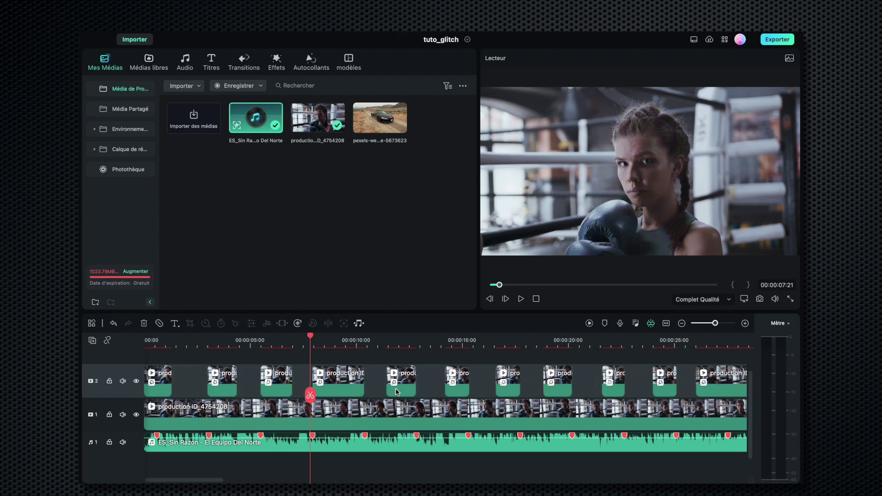
click(146, 339)
key(space)
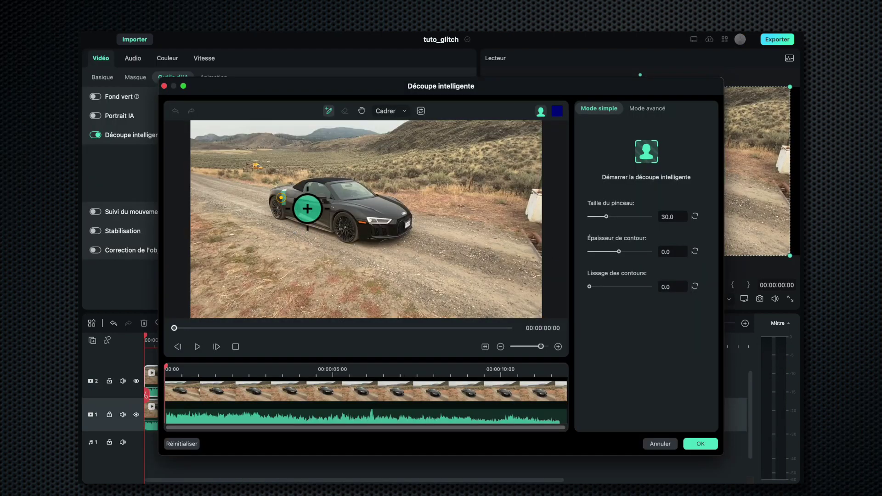
Step: Mark the black car as the subject in the smart cutout and start the cutout processing
mouse_move(307, 207)
mouse_down()
mouse_move(365, 207)
mouse_move(409, 229)
mouse_move(308, 219)
mouse_up()
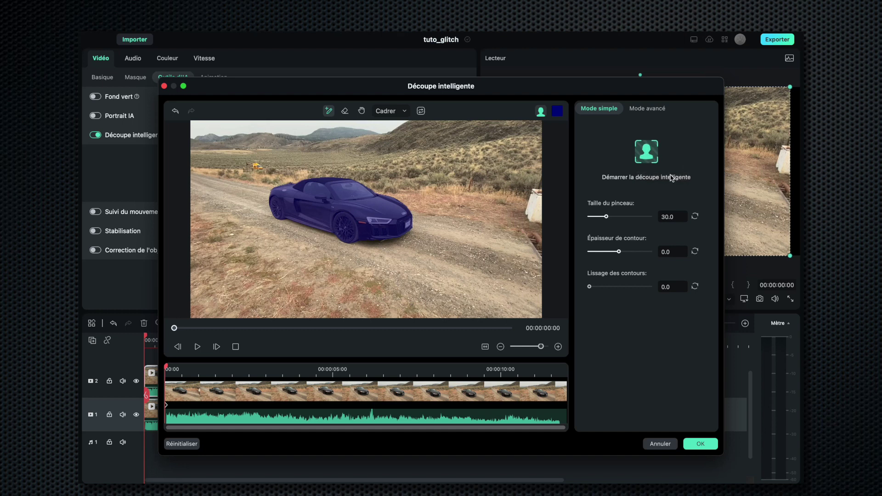
click(649, 179)
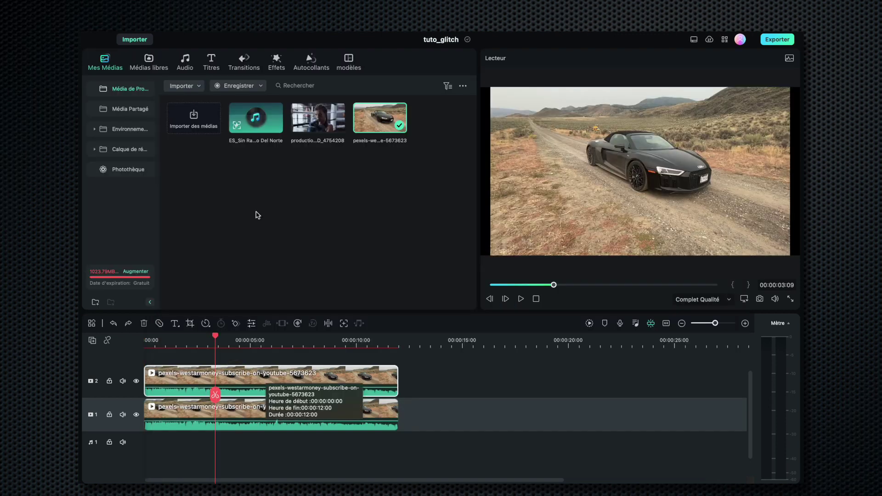
Step: Search the effects for "glitch", apply Glitch MPEG to the car clip on track 2, and preview it from the start
click(277, 60)
click(234, 86)
click(345, 122)
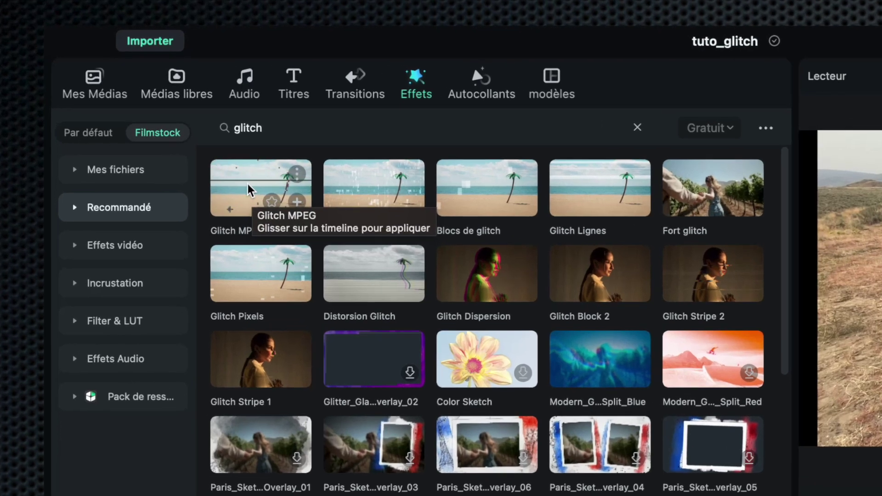
click(287, 205)
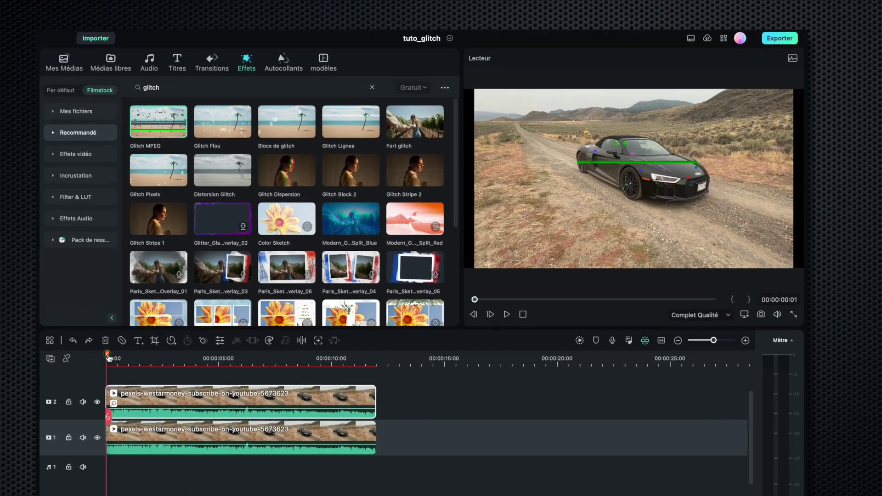
key(space)
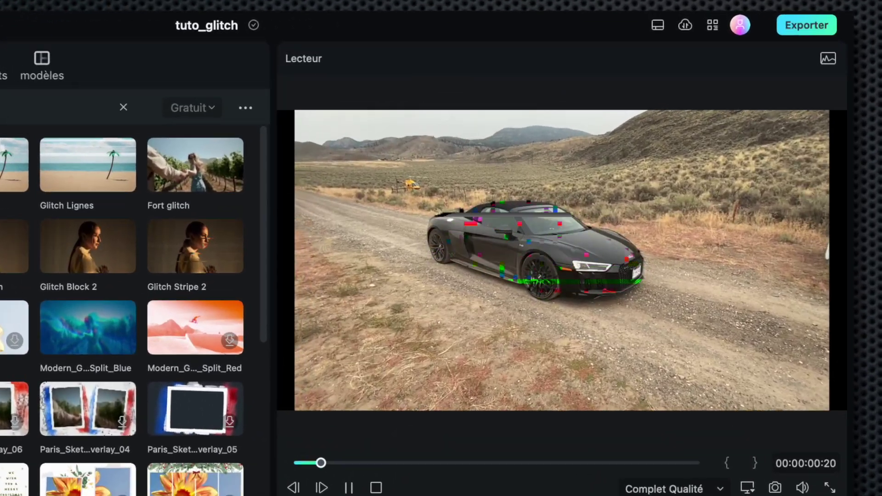
key(space)
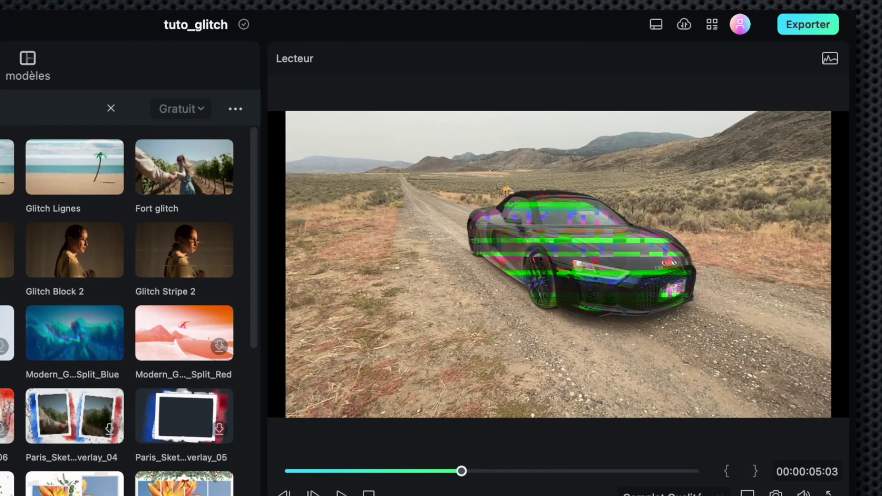
key(Home)
key(space)
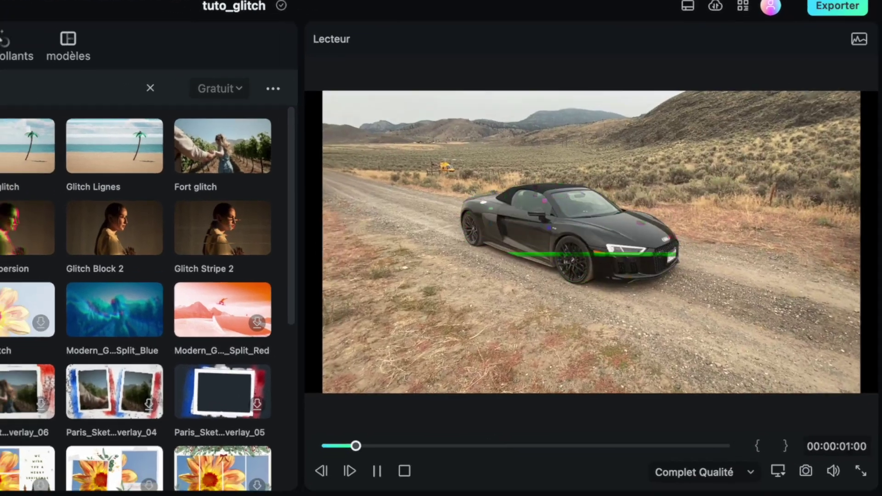